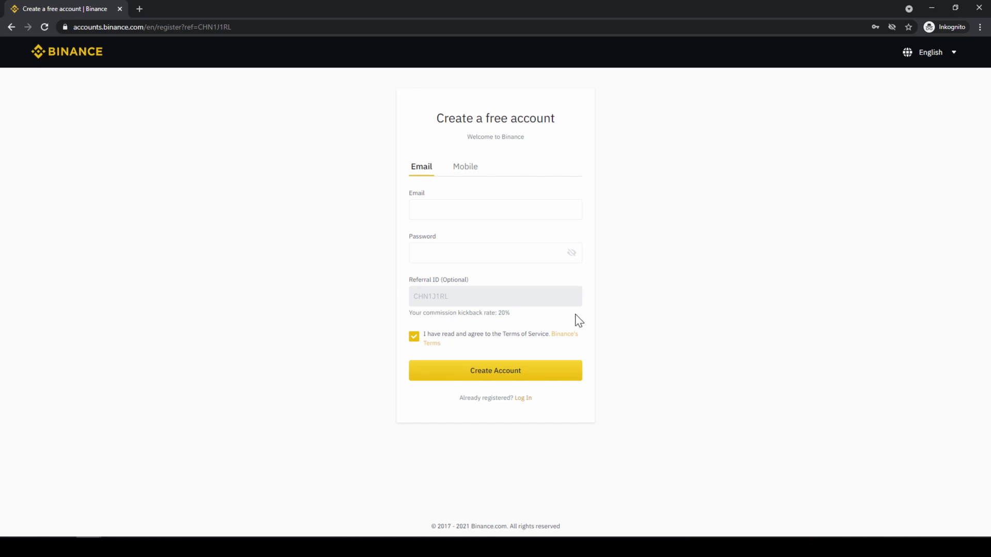
Step: Highlight the commission kickback rate text on the Binance home page, then deselect it
drag(461, 313, 504, 314)
click(518, 333)
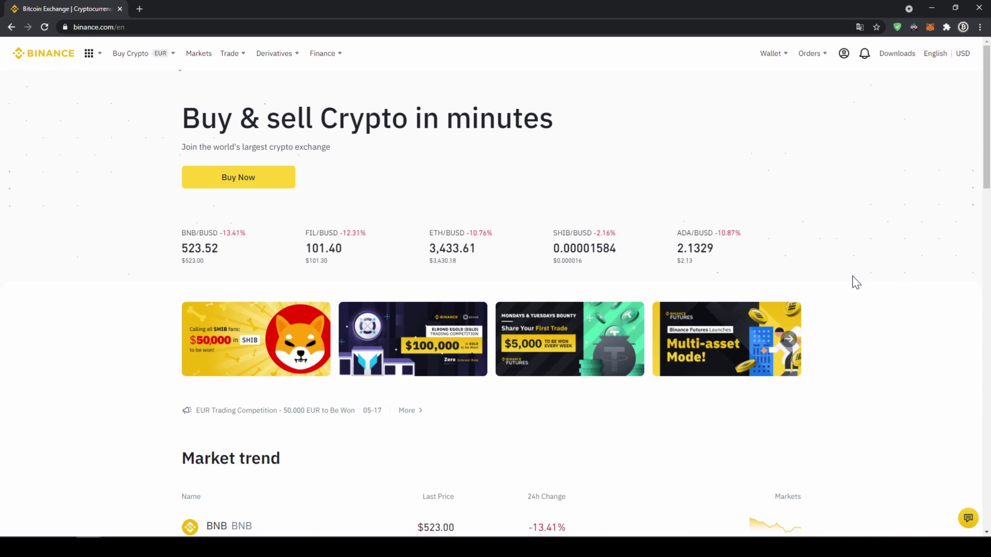
Step: Open Identification from the profile menu to view the Verified Basic Info page
mouse_move(846, 60)
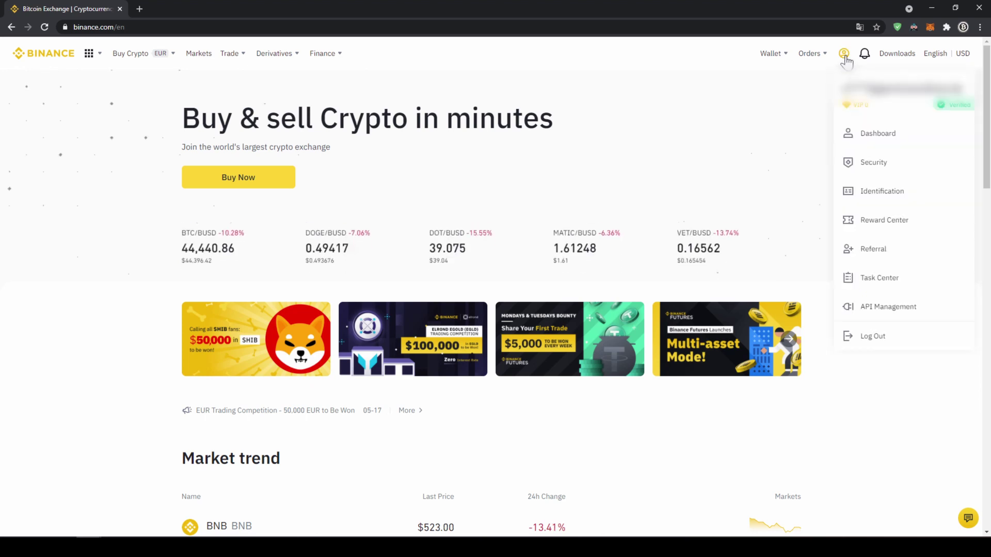
click(887, 197)
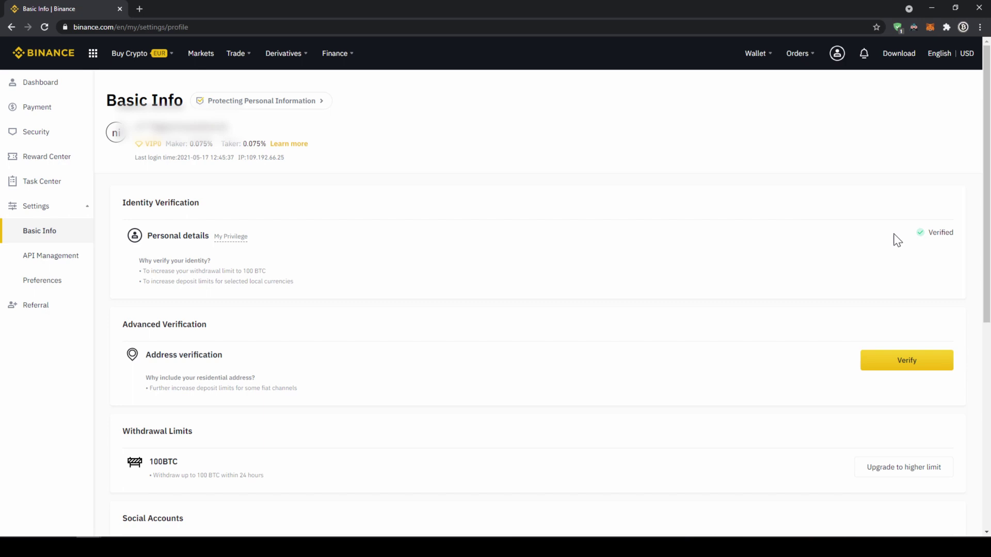
Step: From the Fiat and Spot wallet, start a EUR deposit via Bank Transfer (SEPA)
mouse_move(758, 56)
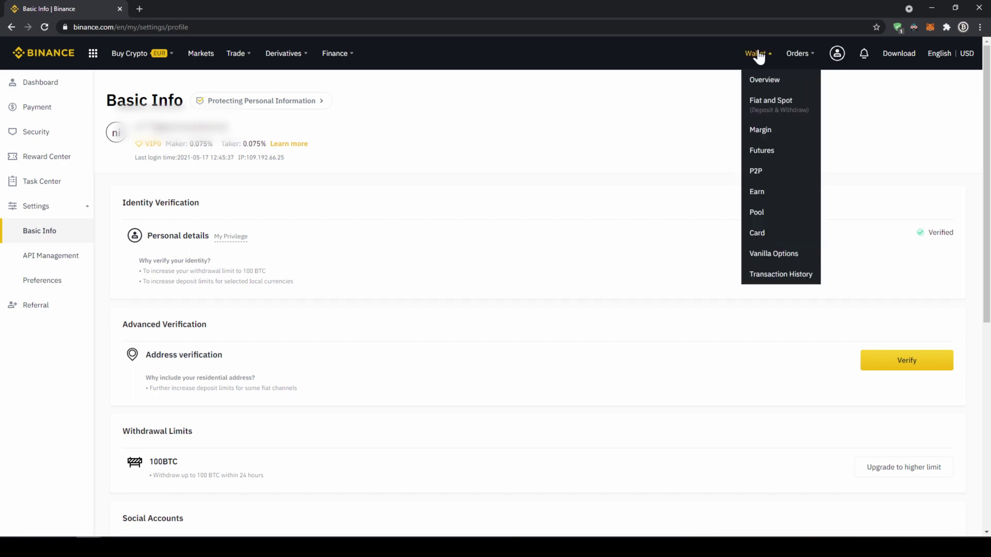
click(780, 112)
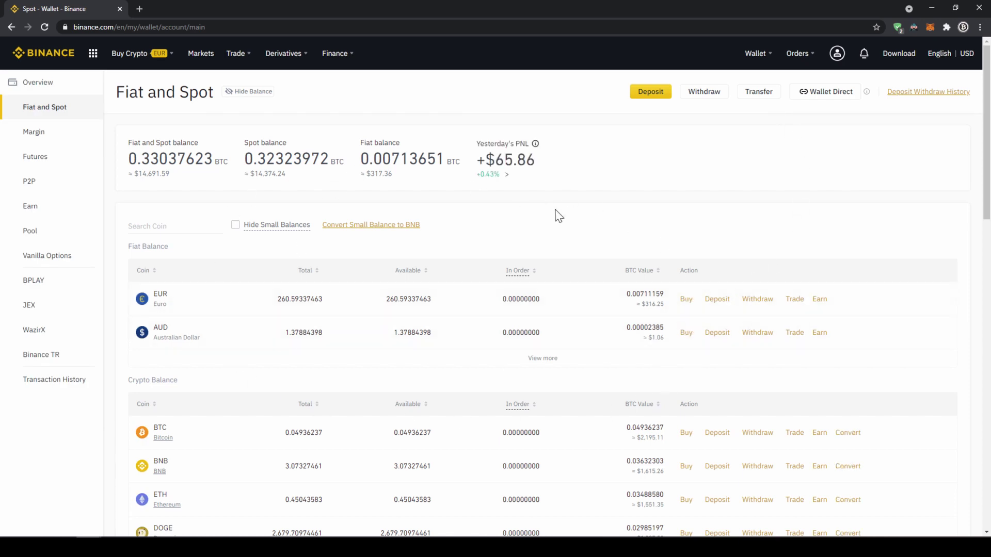
click(652, 94)
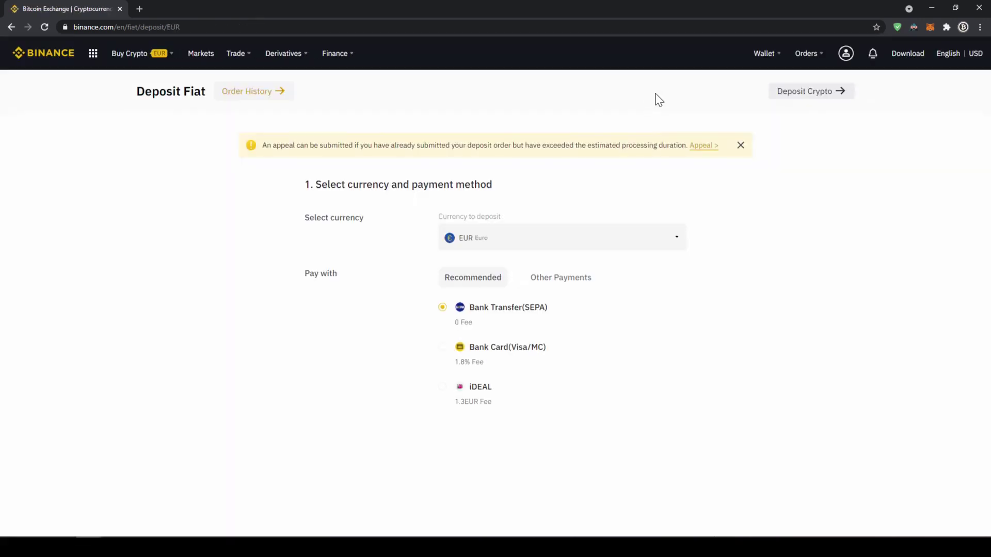
click(648, 237)
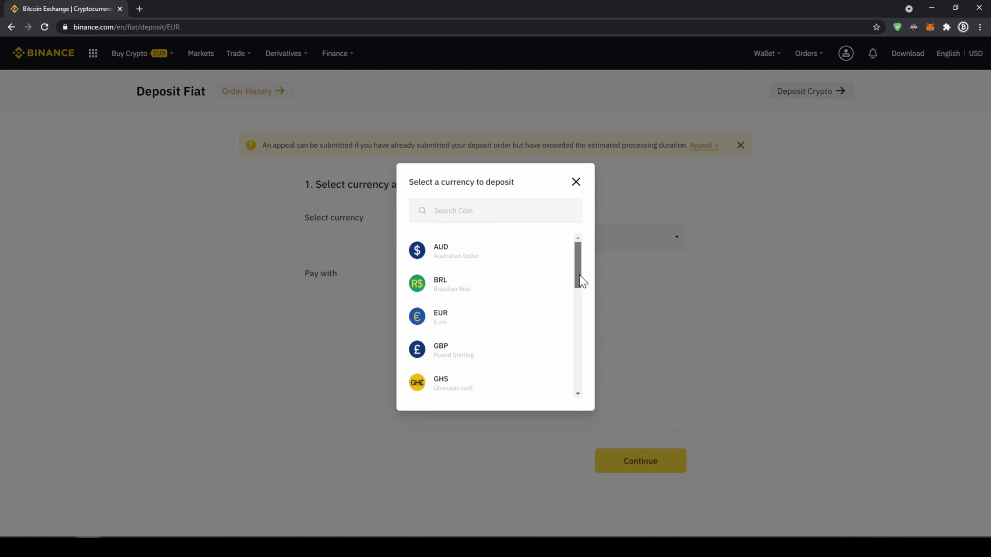
mouse_move(579, 280)
mouse_down()
mouse_move(578, 348)
mouse_move(576, 262)
mouse_up()
click(503, 322)
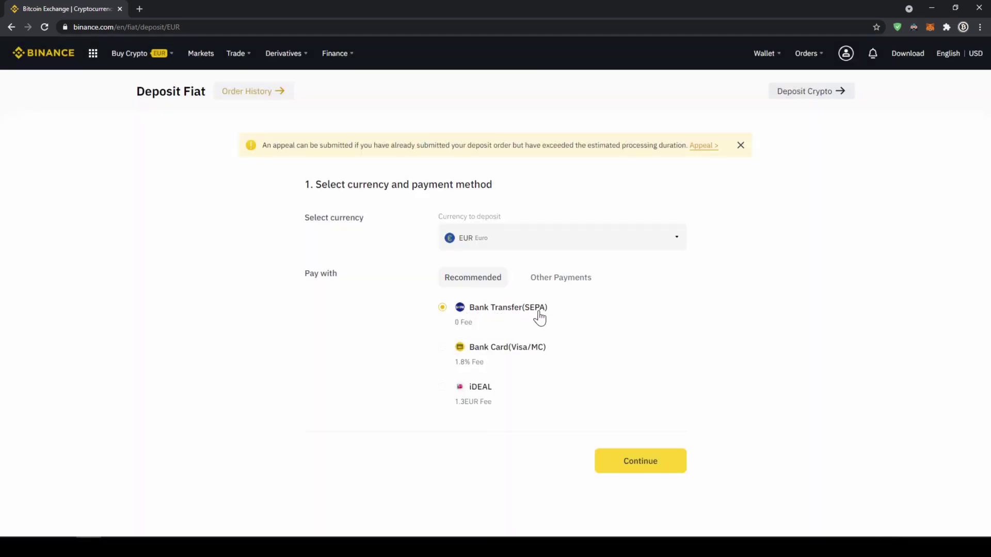
Step: Enter a 200 EUR deposit amount, confirm the order, and dismiss the Important Notes
click(634, 463)
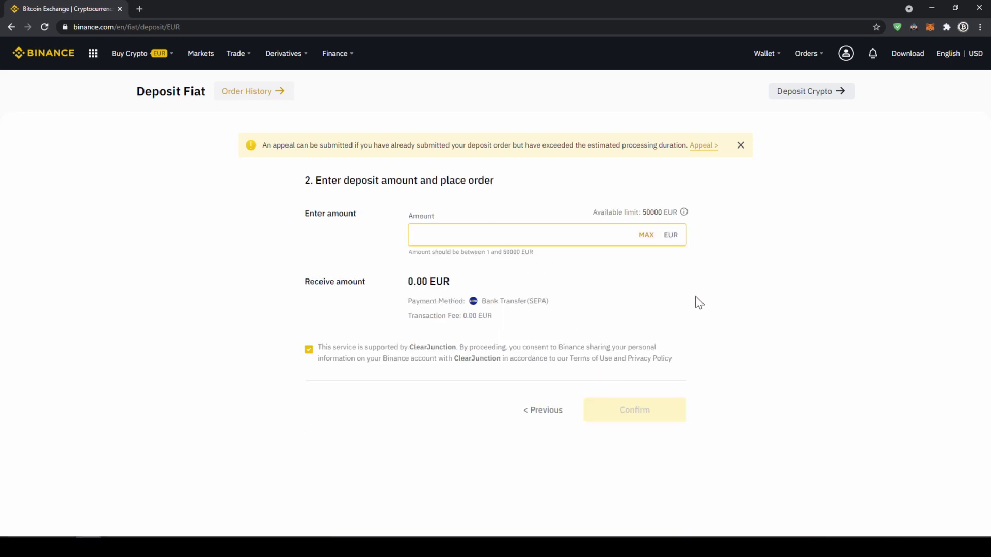
text(200)
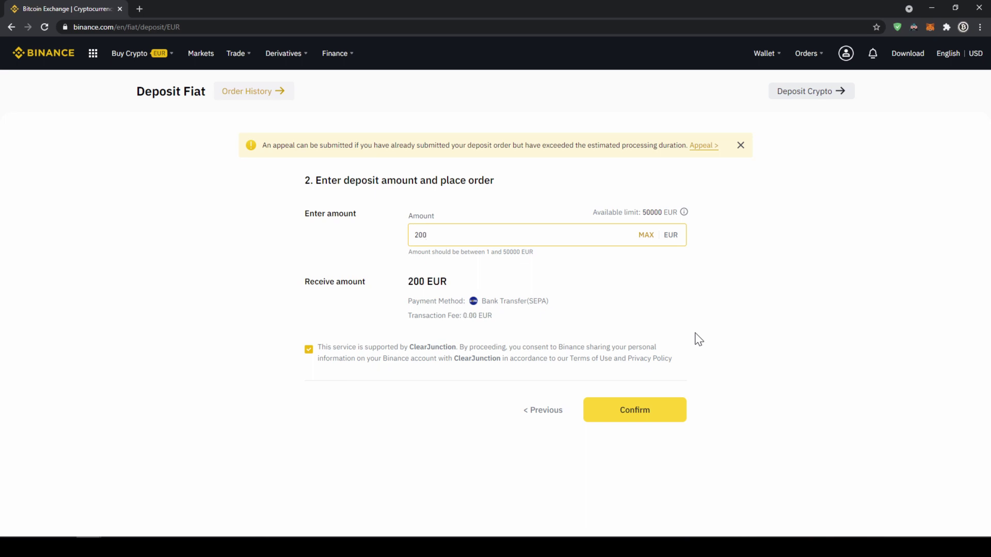
click(654, 421)
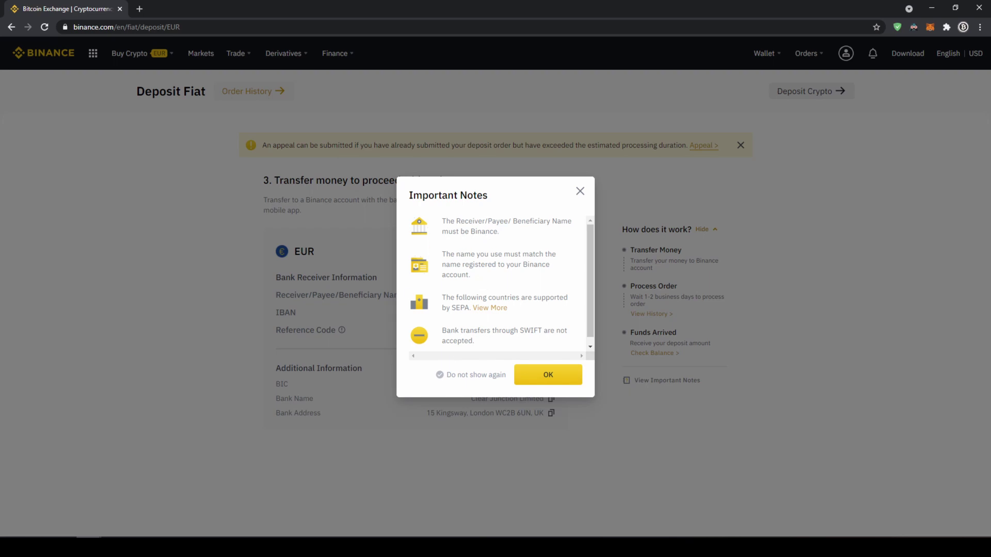
drag(464, 231, 501, 231)
click(491, 252)
click(546, 376)
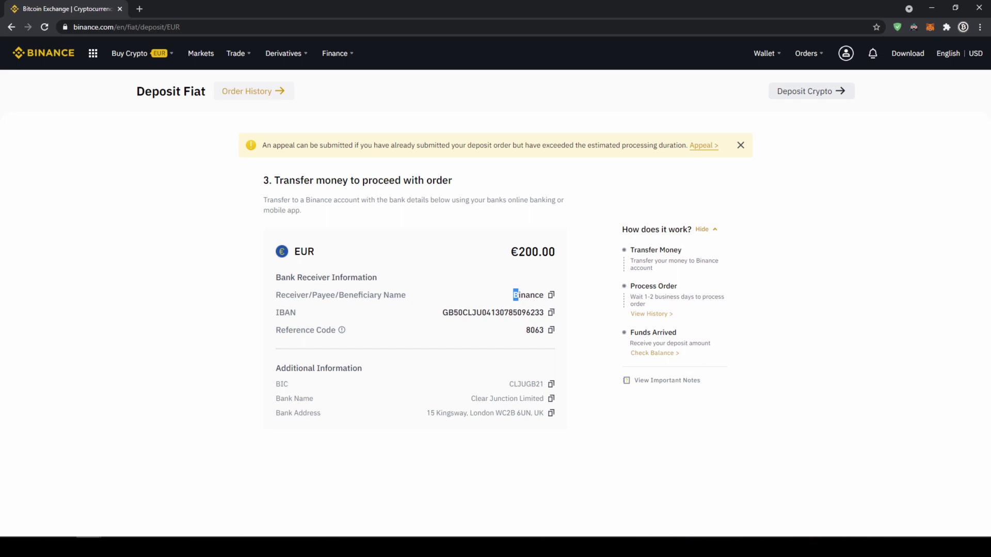
Step: Select the receiver name, IBAN and reference code in the bank transfer details
drag(514, 295, 476, 313)
click(471, 331)
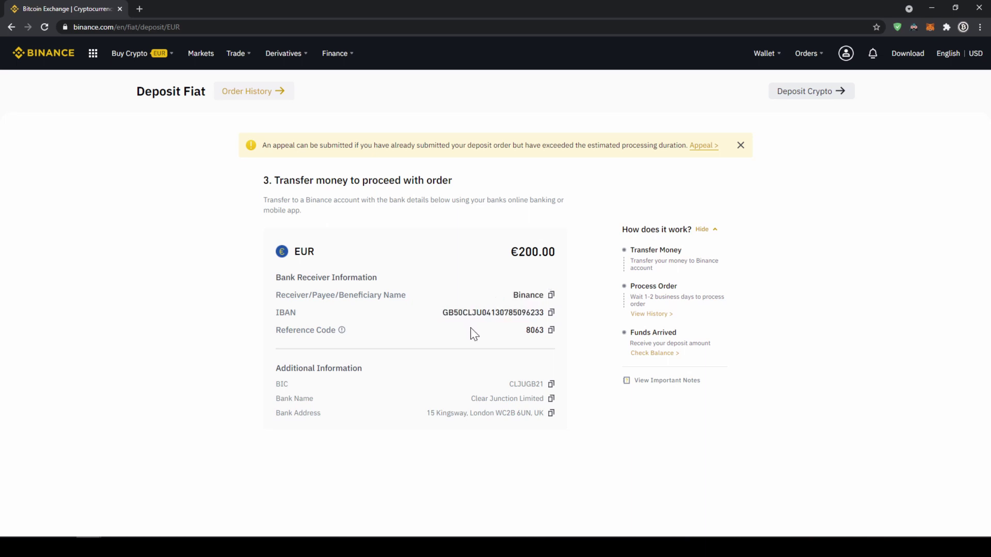
drag(544, 330, 535, 330)
click(526, 333)
double_click(527, 333)
click(487, 336)
Step: Bring up the Wallet menu, then the Buy Crypto menu, from the top navigation
mouse_move(773, 64)
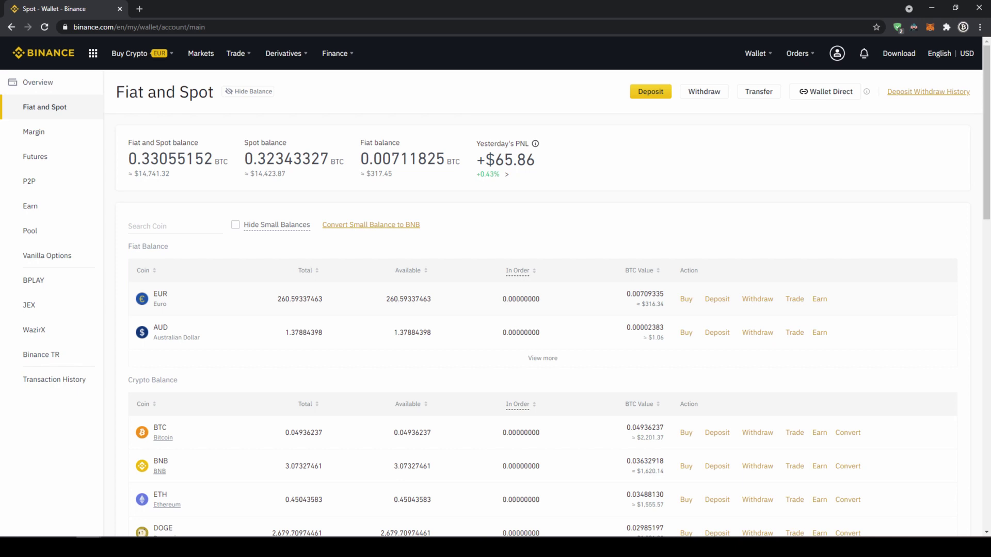
mouse_move(152, 58)
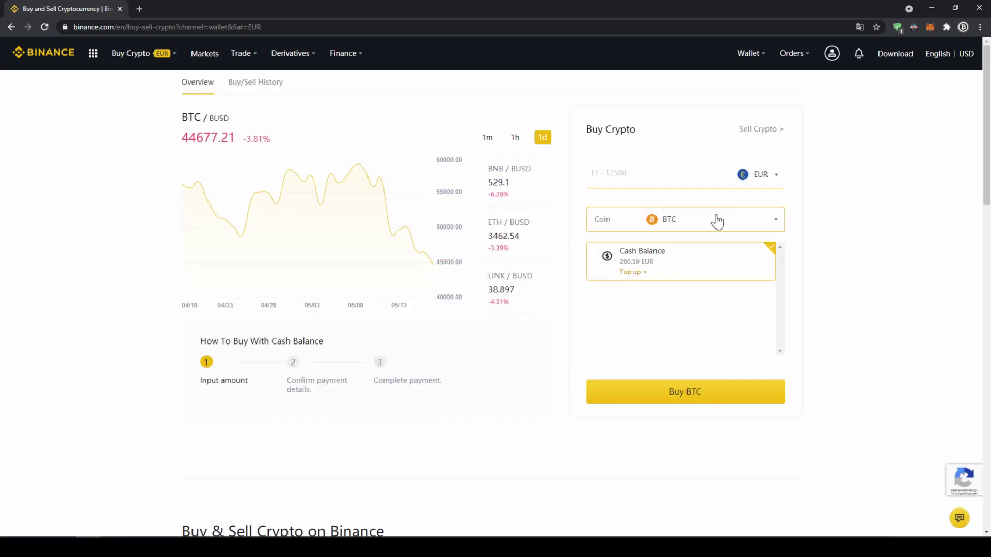
click(753, 225)
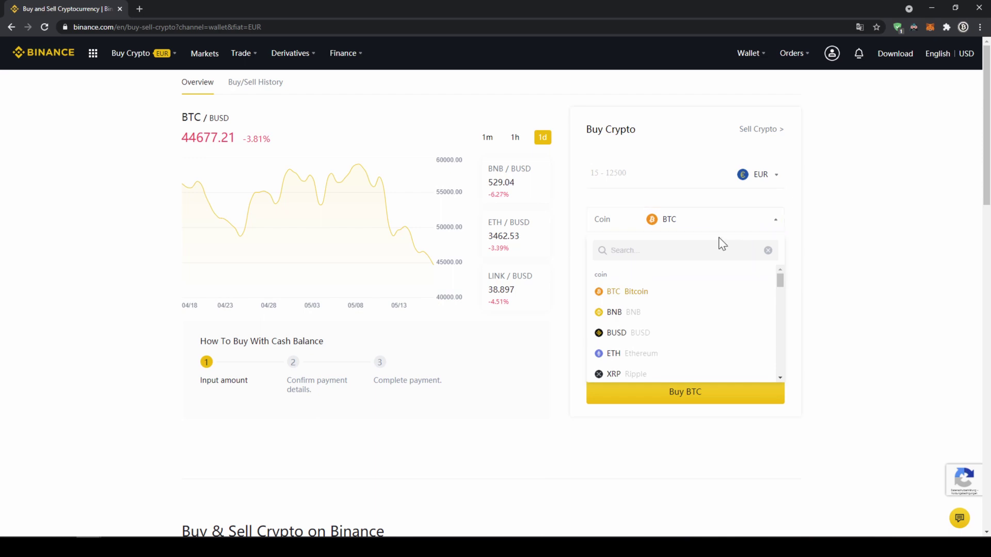
text(usdt)
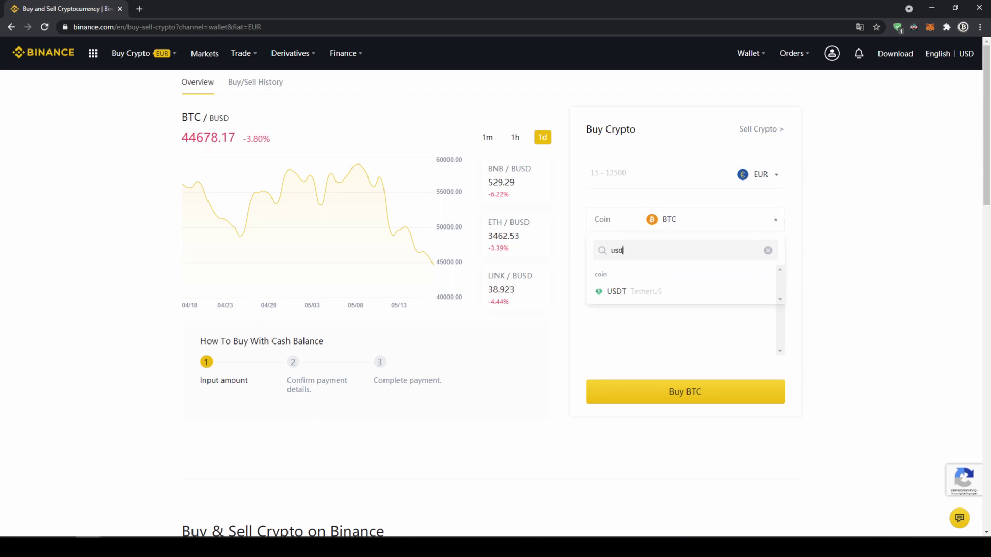
click(693, 299)
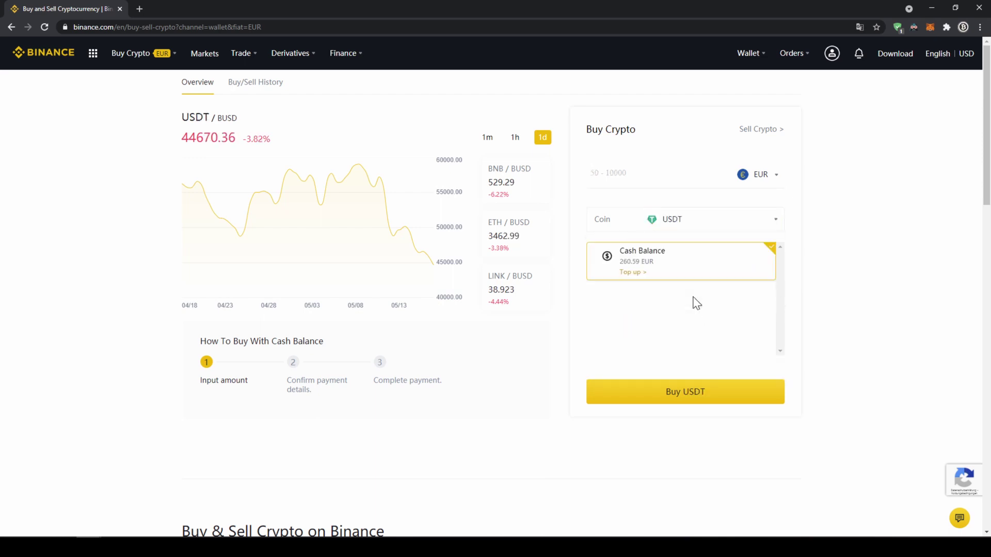
click(770, 175)
mouse_move(779, 261)
mouse_down()
mouse_move(783, 291)
mouse_move(781, 246)
mouse_up()
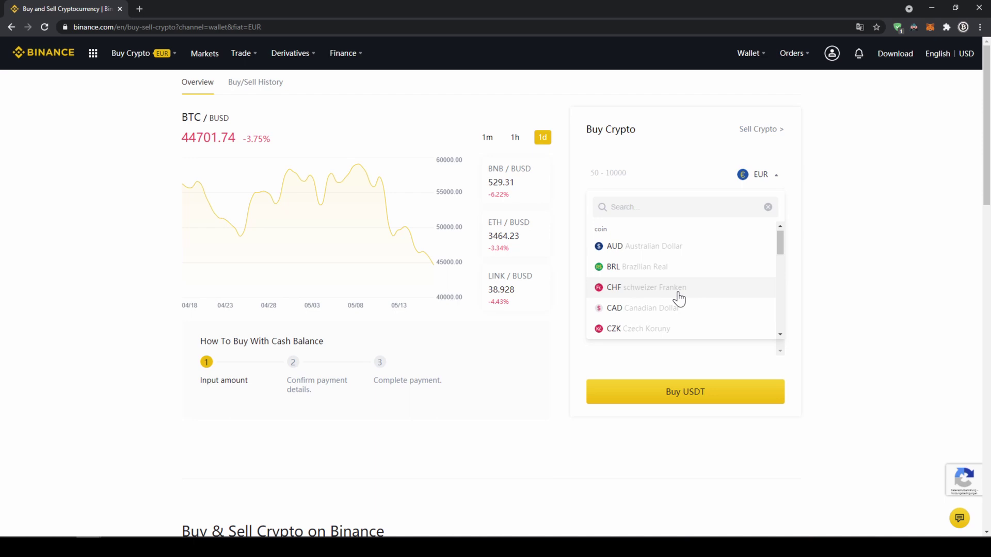
click(825, 192)
click(665, 168)
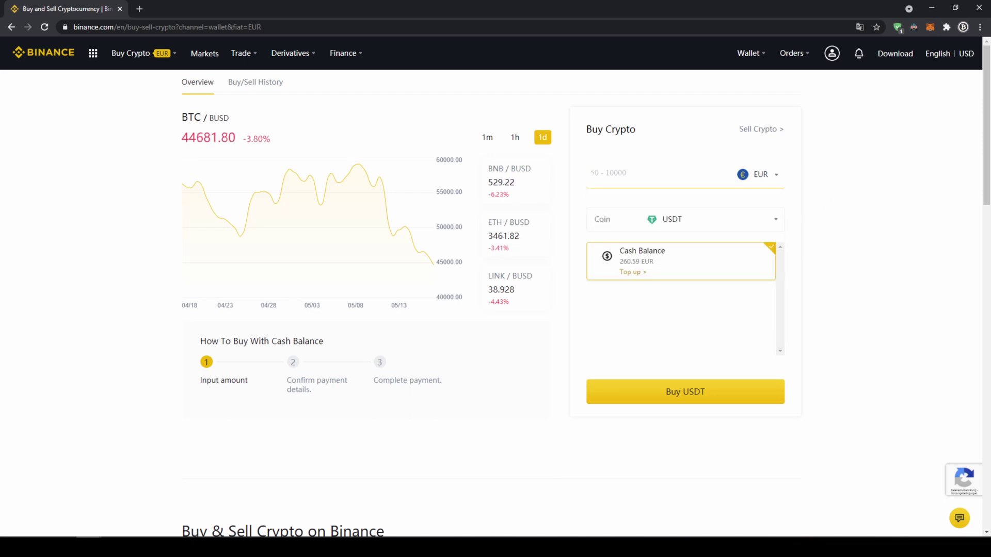
text(200)
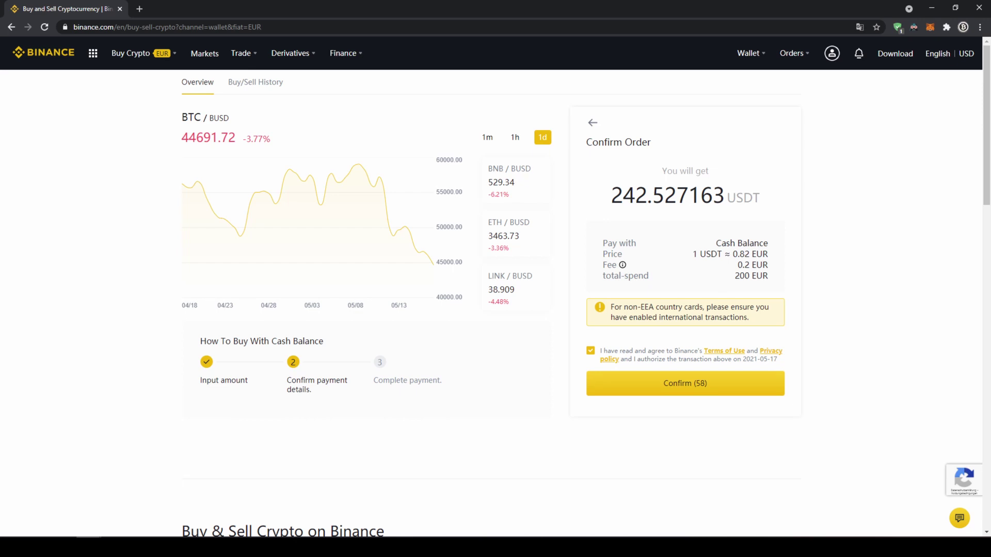
drag(611, 195, 653, 195)
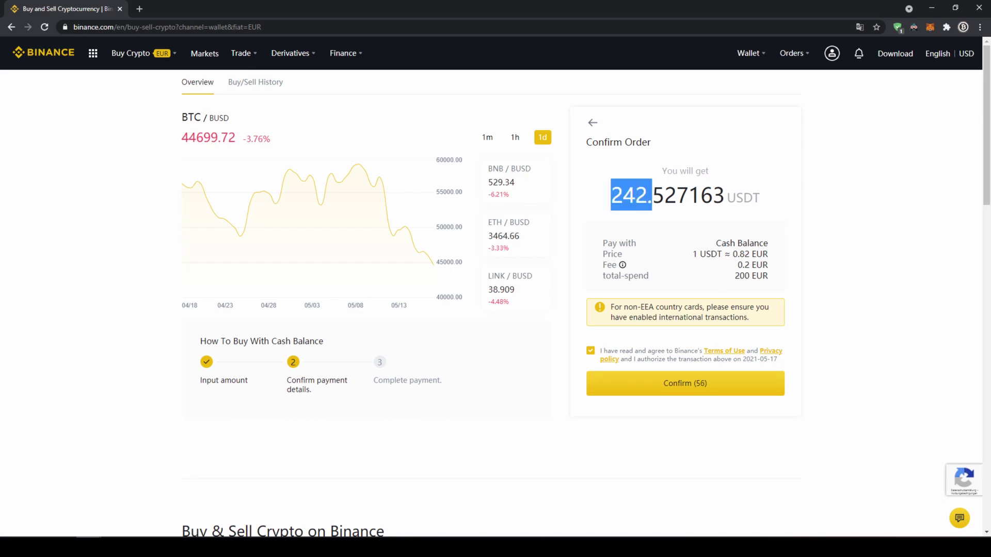
click(653, 195)
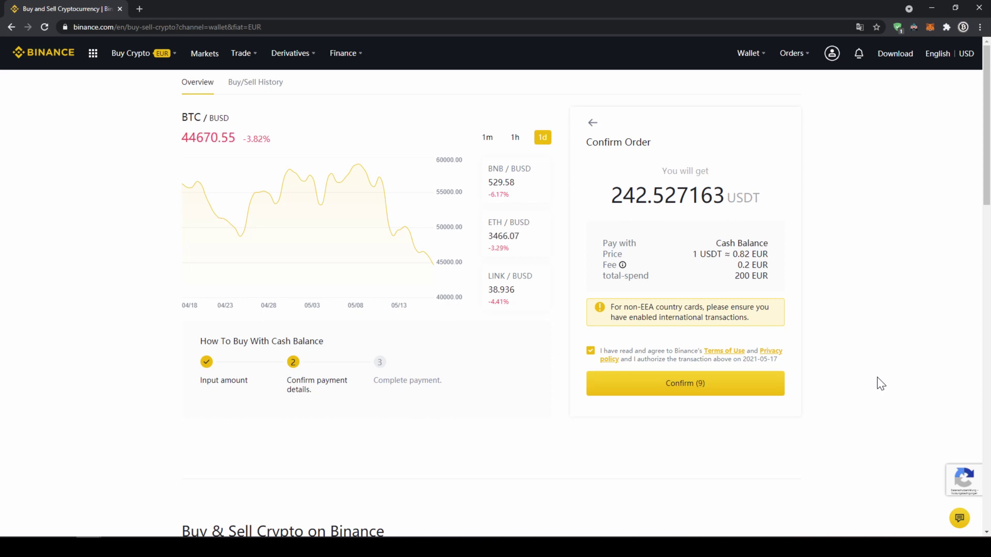
Step: Choose card payment, search and pick USDT, enter 200 EUR, and proceed to Buy USDT
mouse_move(136, 57)
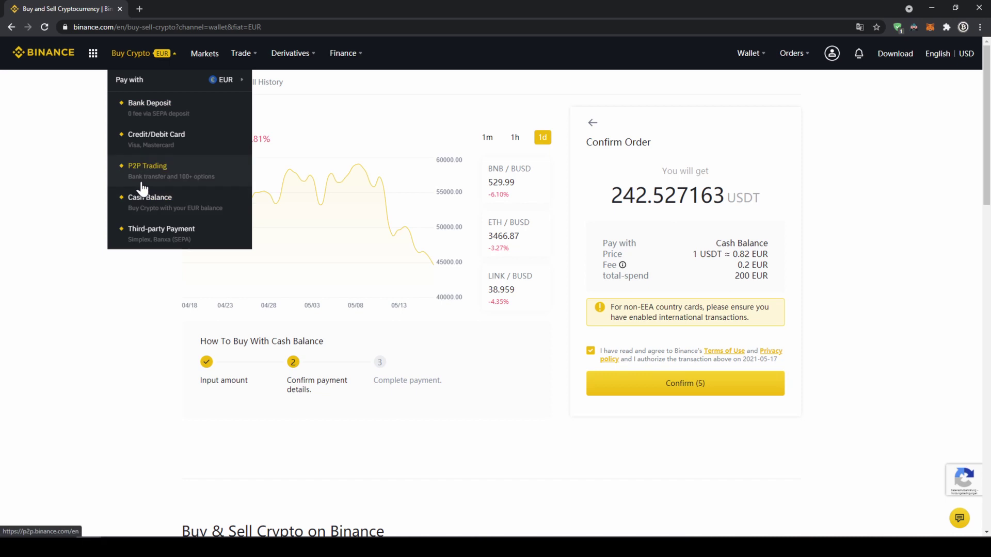
click(153, 146)
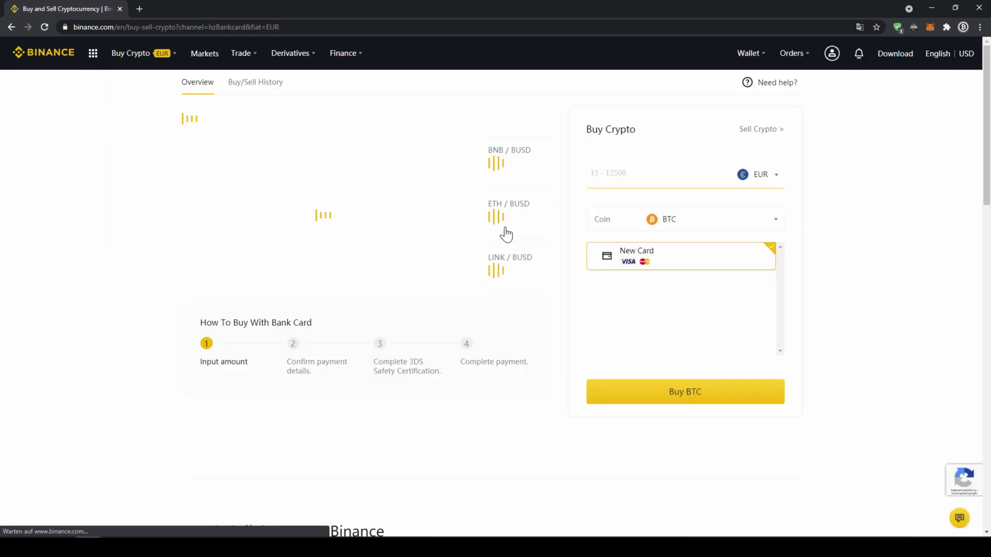
click(747, 227)
text(usdt)
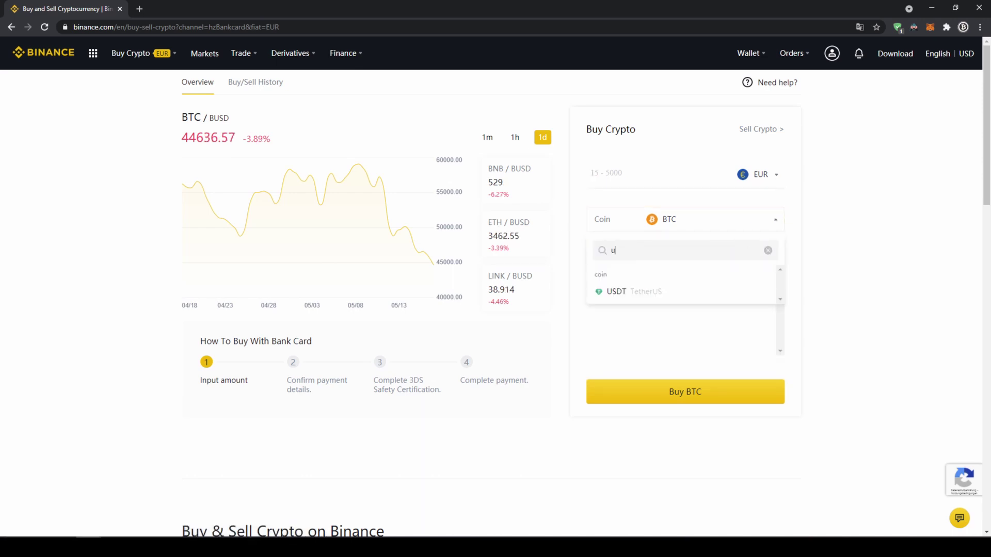
click(754, 295)
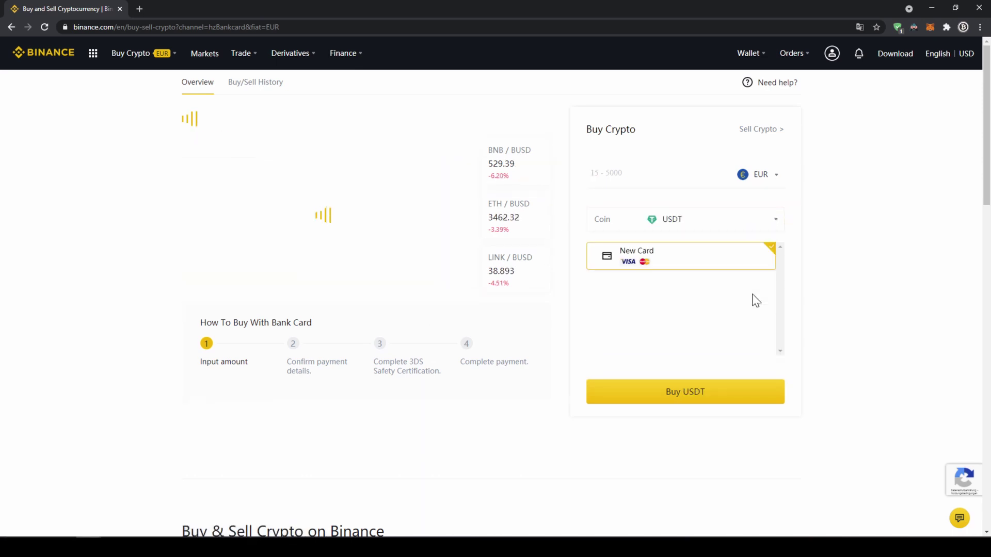
text(200)
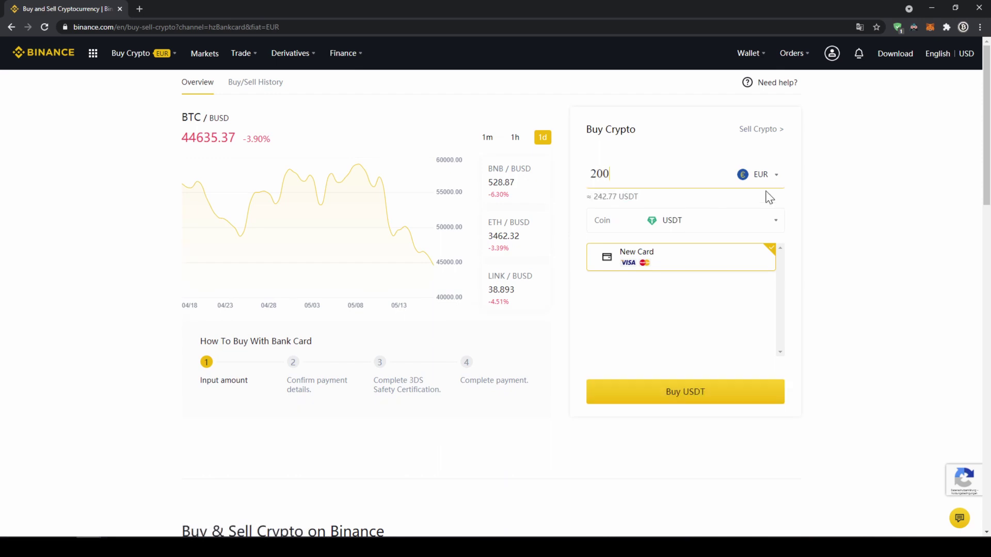
click(719, 394)
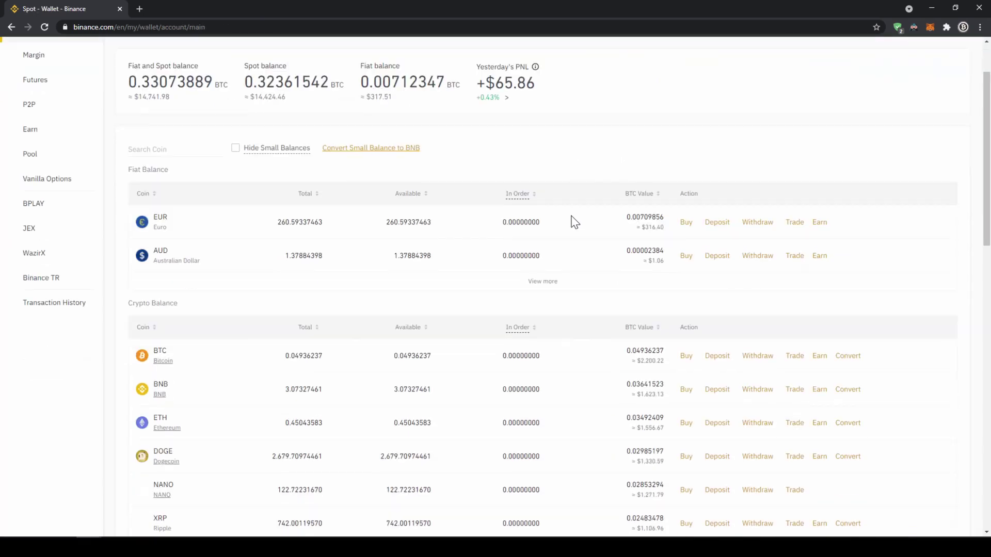
Step: Scroll to the USDT row in the wallet to check its total balance
scroll(574, 222, down, 5)
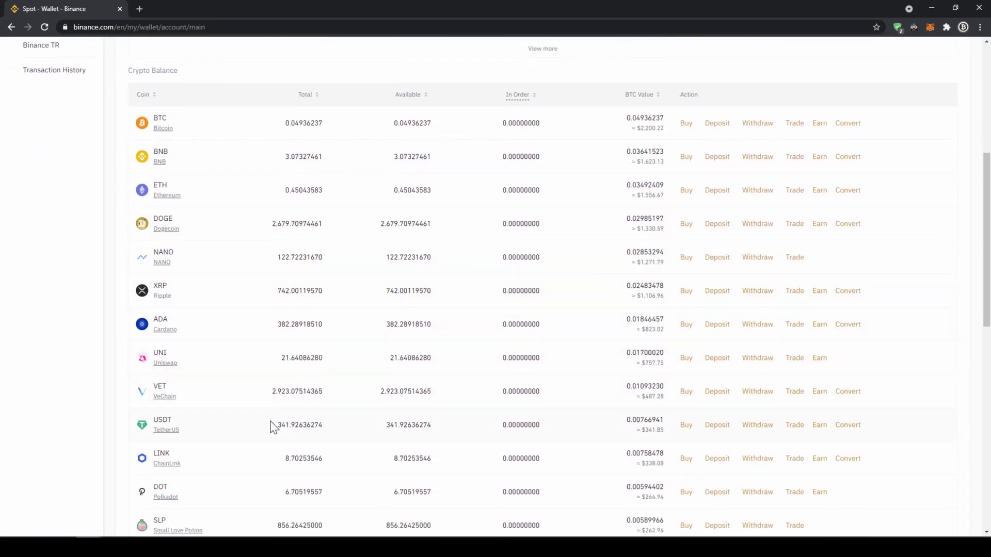
drag(271, 427, 334, 432)
click(338, 432)
scroll(356, 434, up, 3)
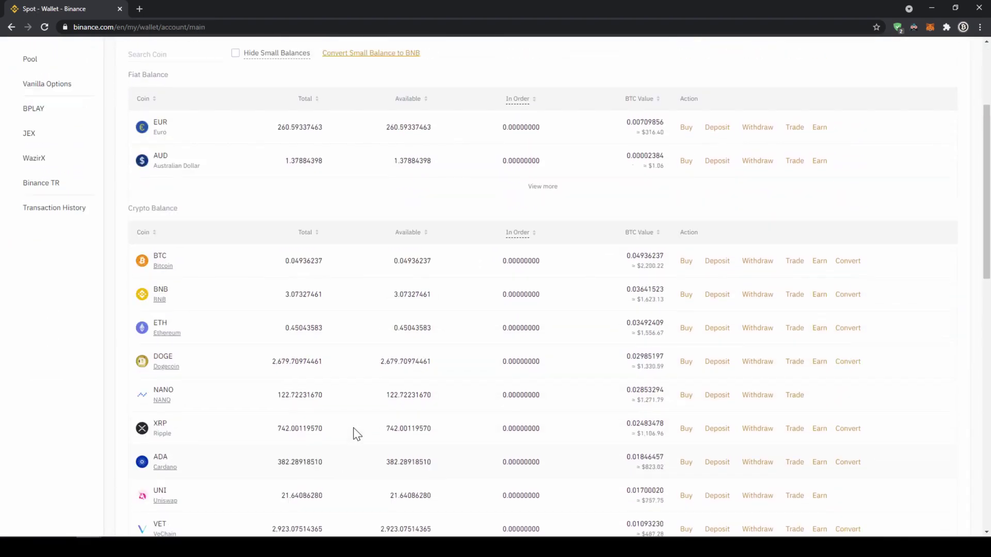
scroll(357, 433, up, 4)
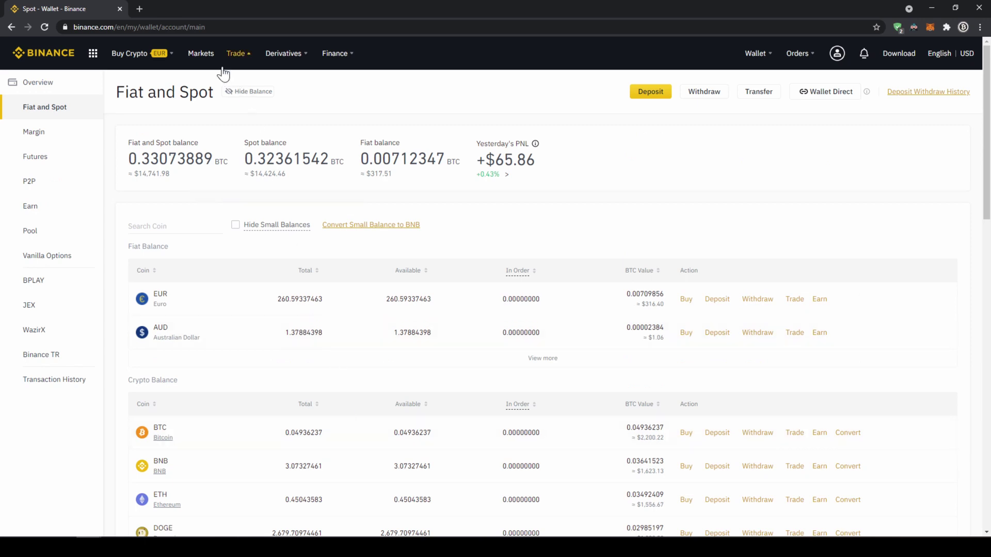
Step: Search 'iotx' under FIAT Markets and open the IOTX/USDT trading page
click(202, 54)
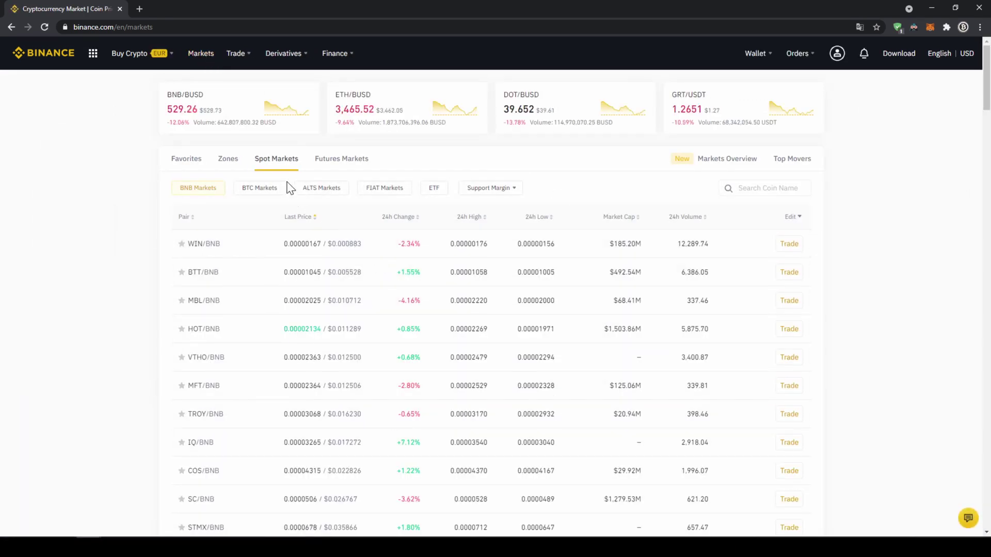
click(390, 192)
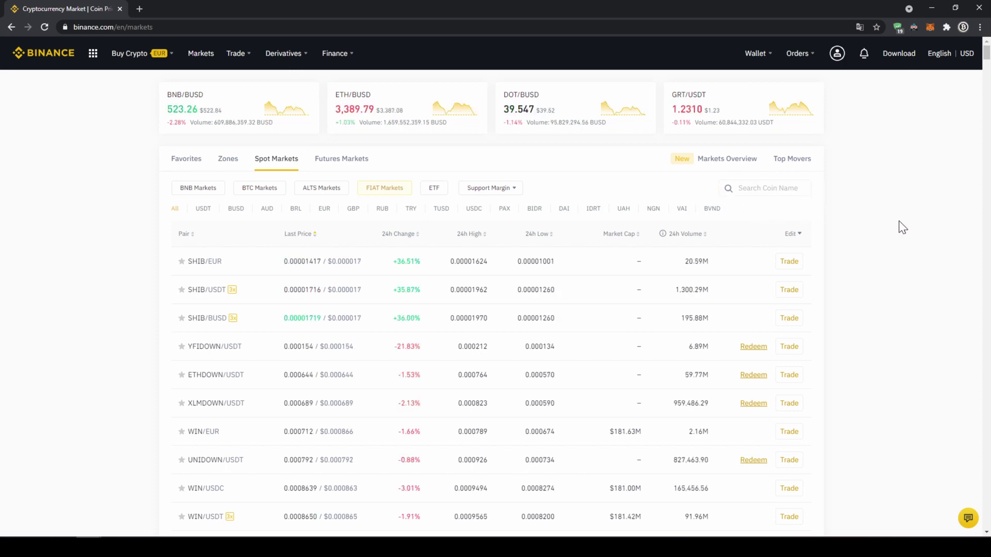
click(797, 189)
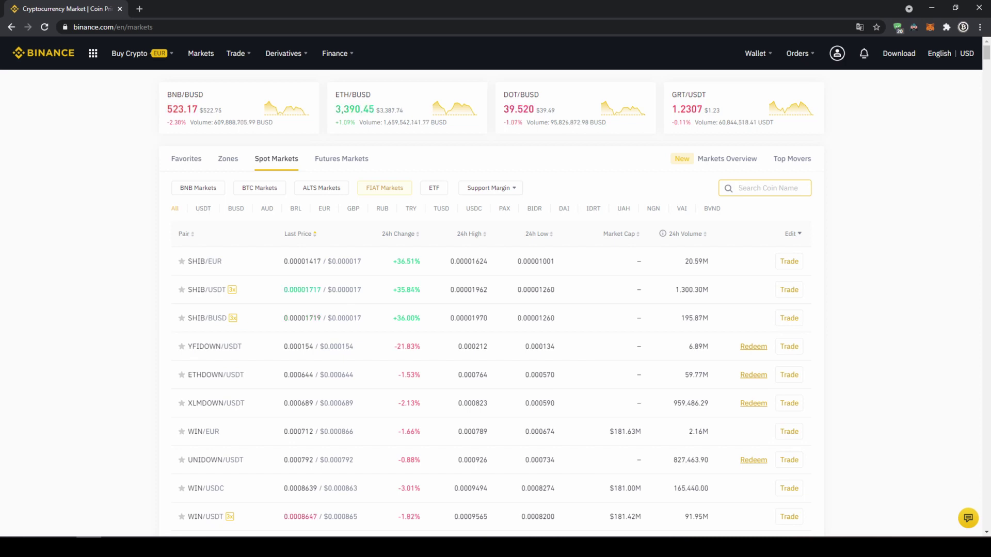
text(iot)
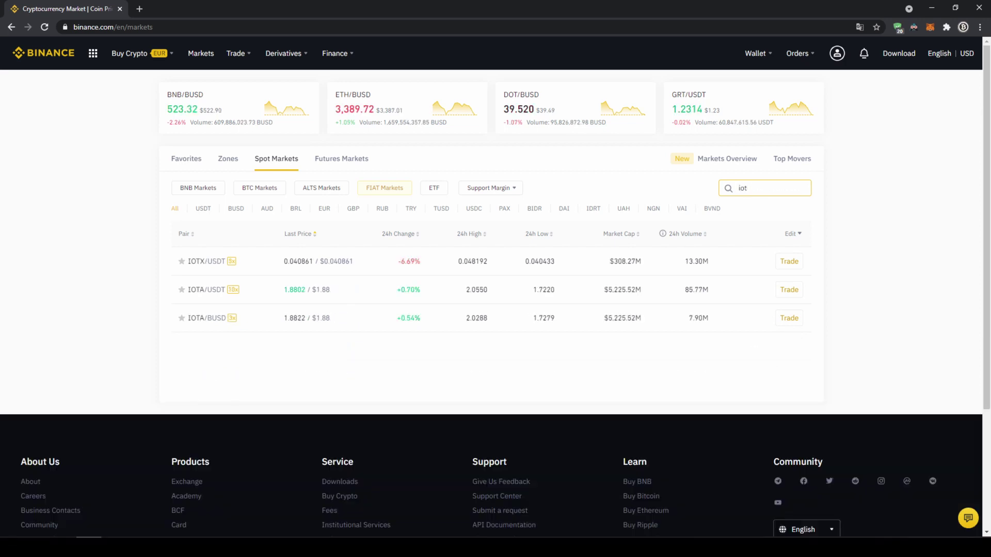
text(x)
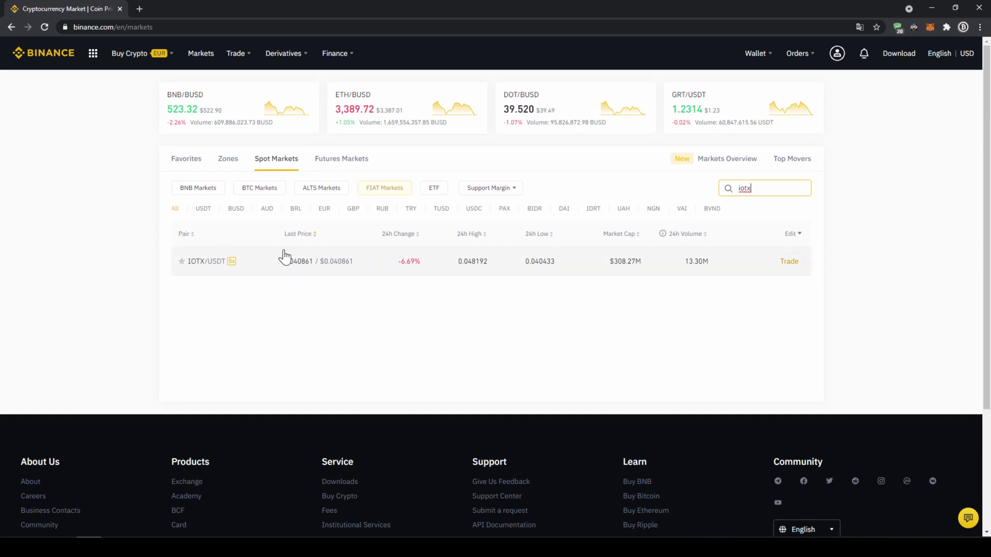
click(264, 272)
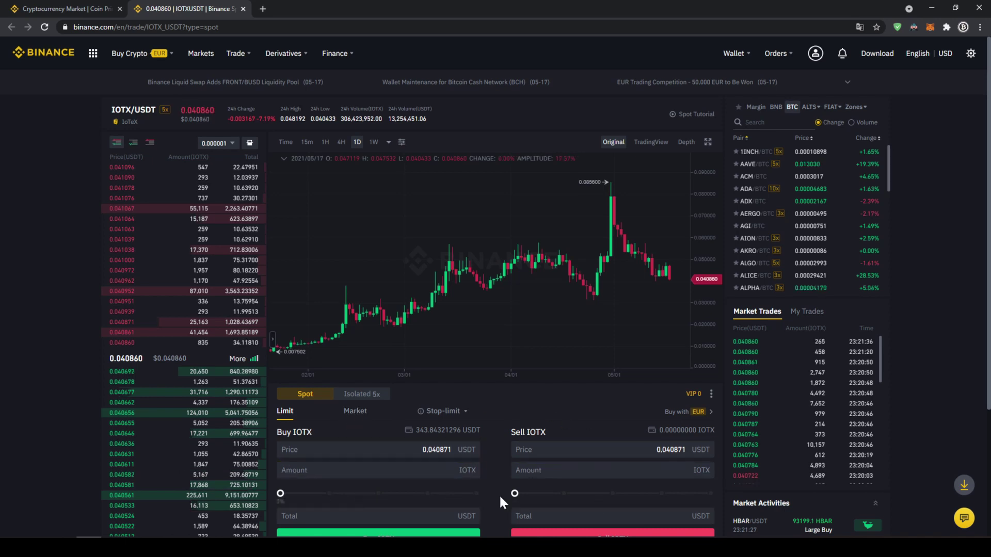
Step: Switch to a Market buy by Total and slide the spend to 76% (261.340560 USDT)
click(353, 413)
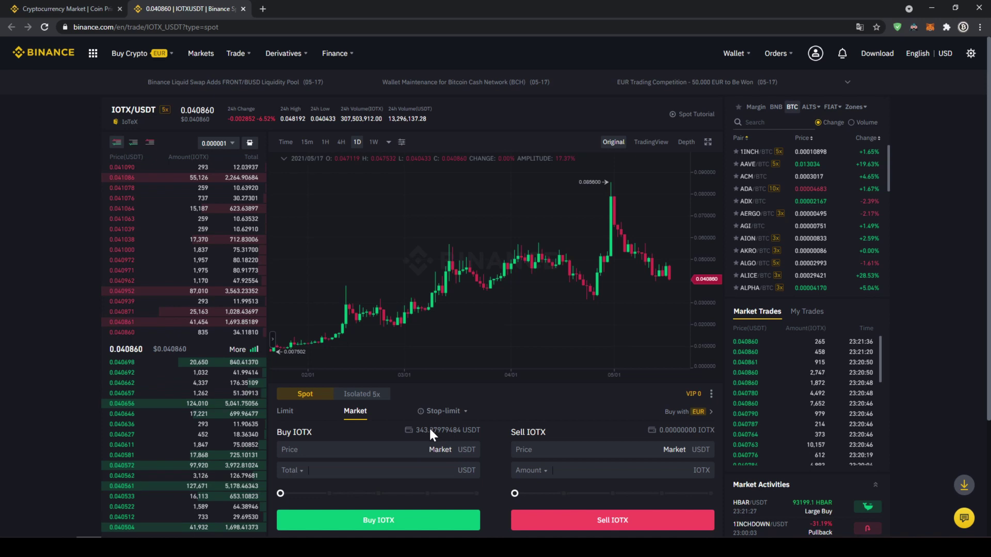
click(291, 470)
drag(280, 493, 451, 470)
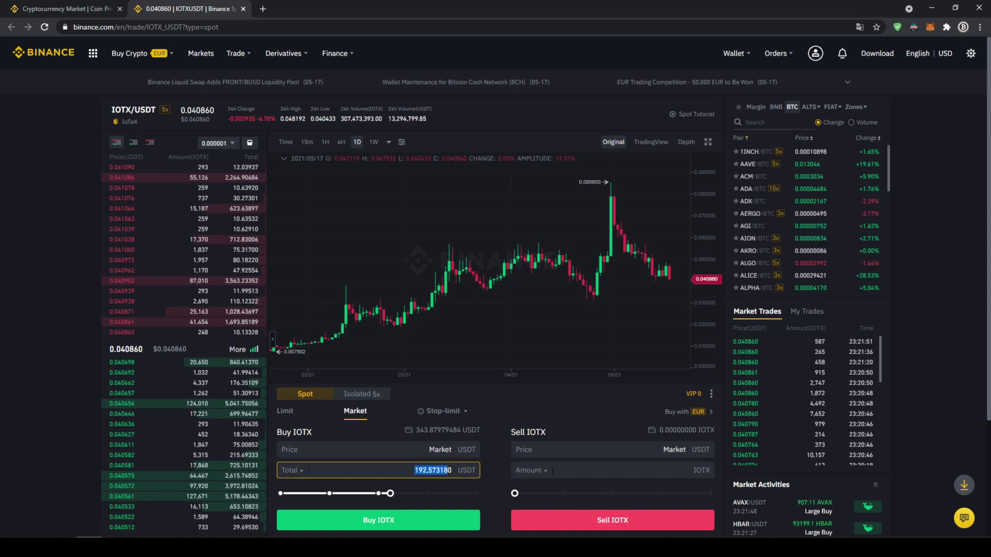
click(435, 470)
drag(389, 489, 430, 488)
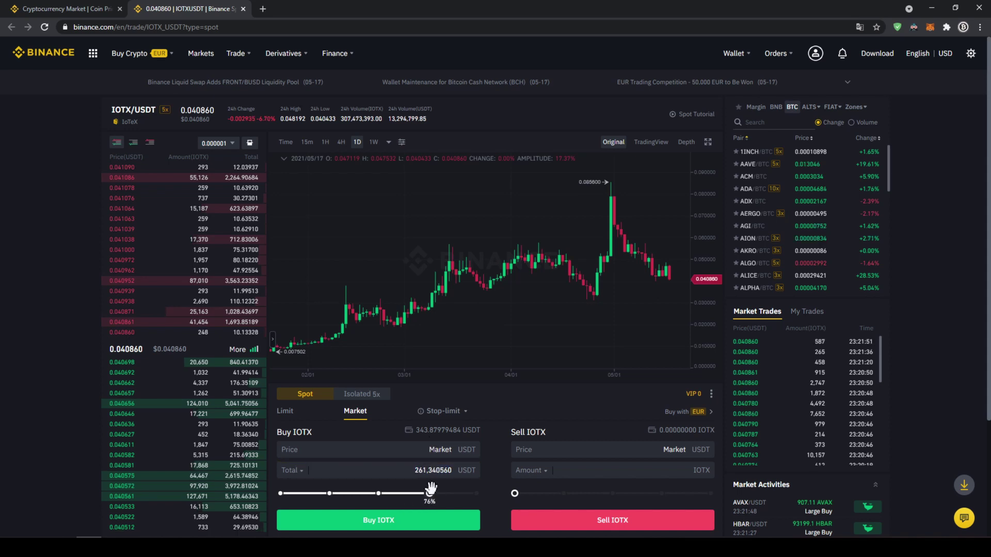